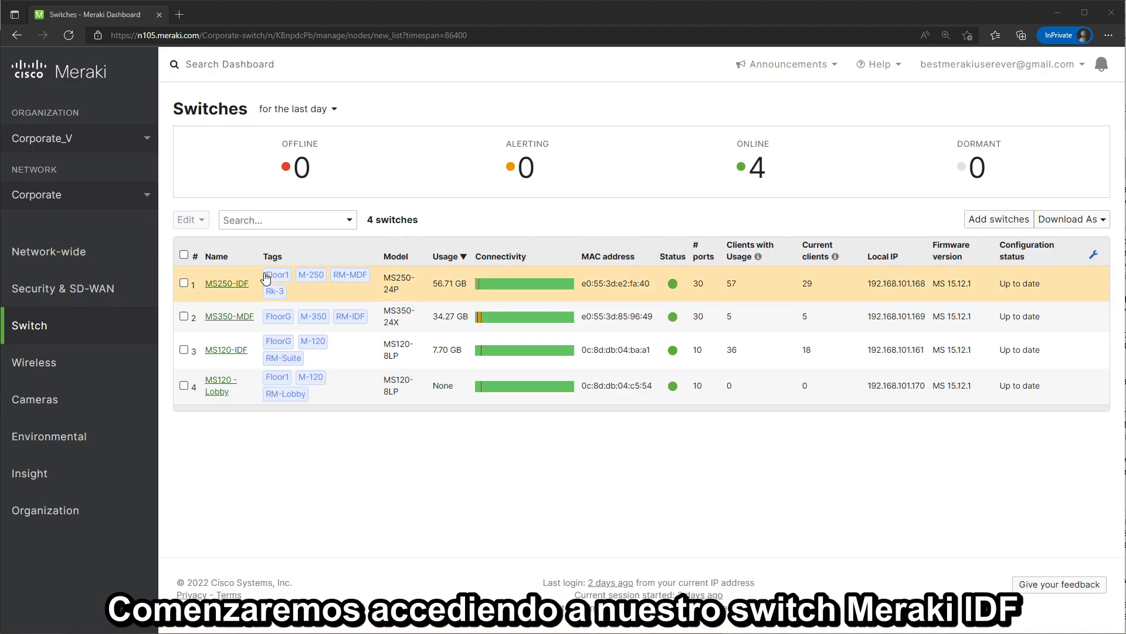
Open the MS250-IDF switch and inspect the status of its uplink port 4
{"action": "left_click", "coordinate": [217, 286]}
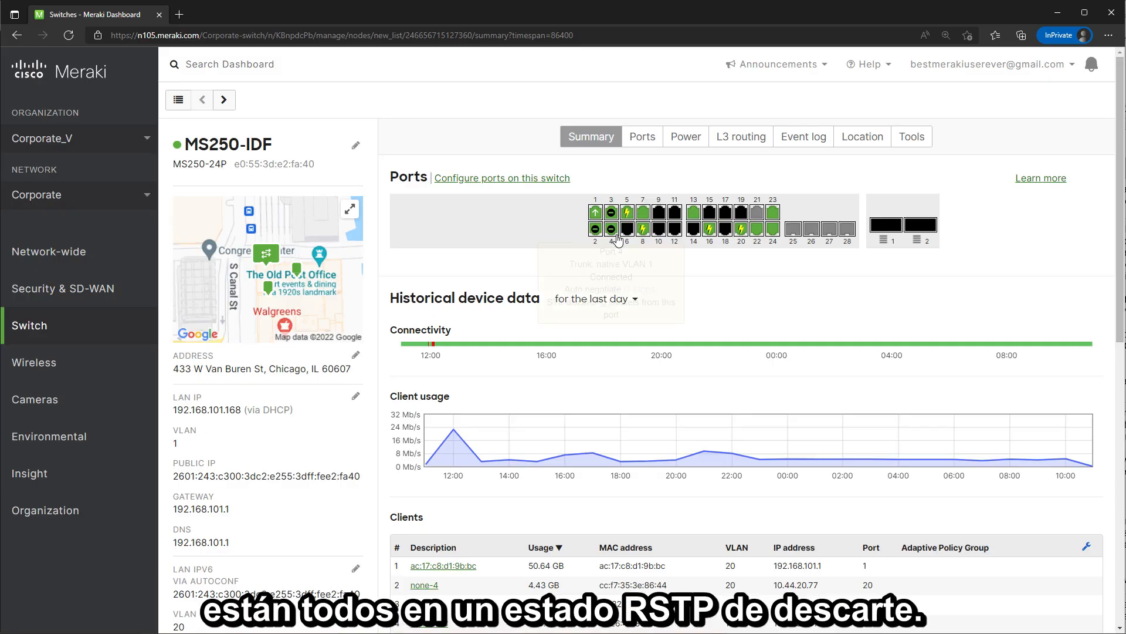
{"action": "mouse_move", "coordinate": [613, 234]}
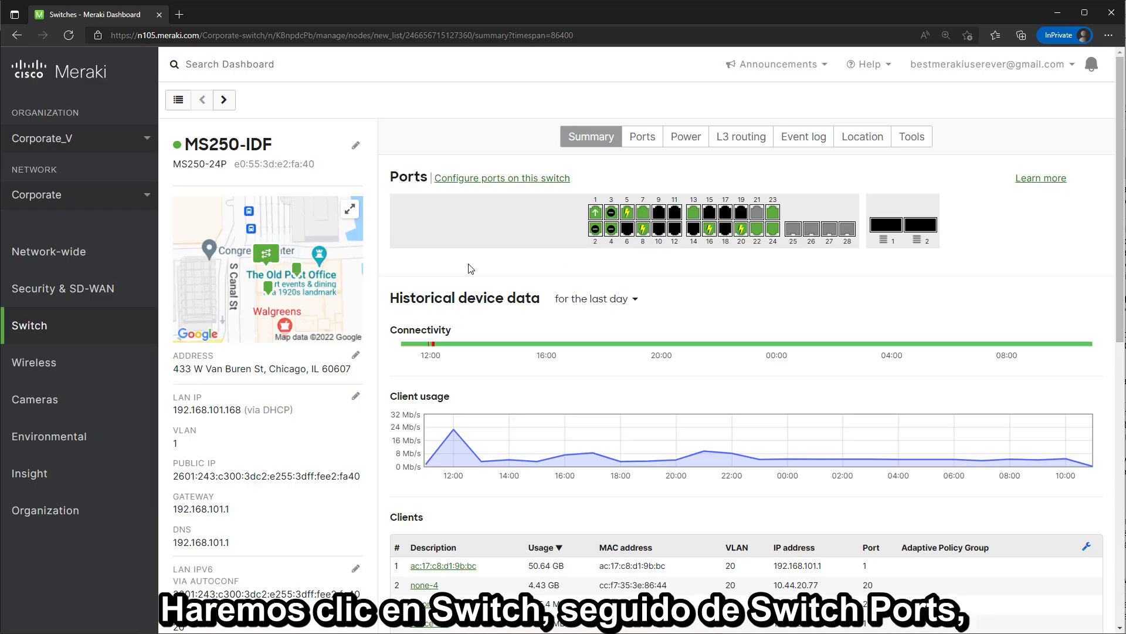
Filter the network's switch ports by tag:LACP1 and aggregate all the matching MS250-IDF ports, 1 to 4
{"action": "mouse_move", "coordinate": [37, 335]}
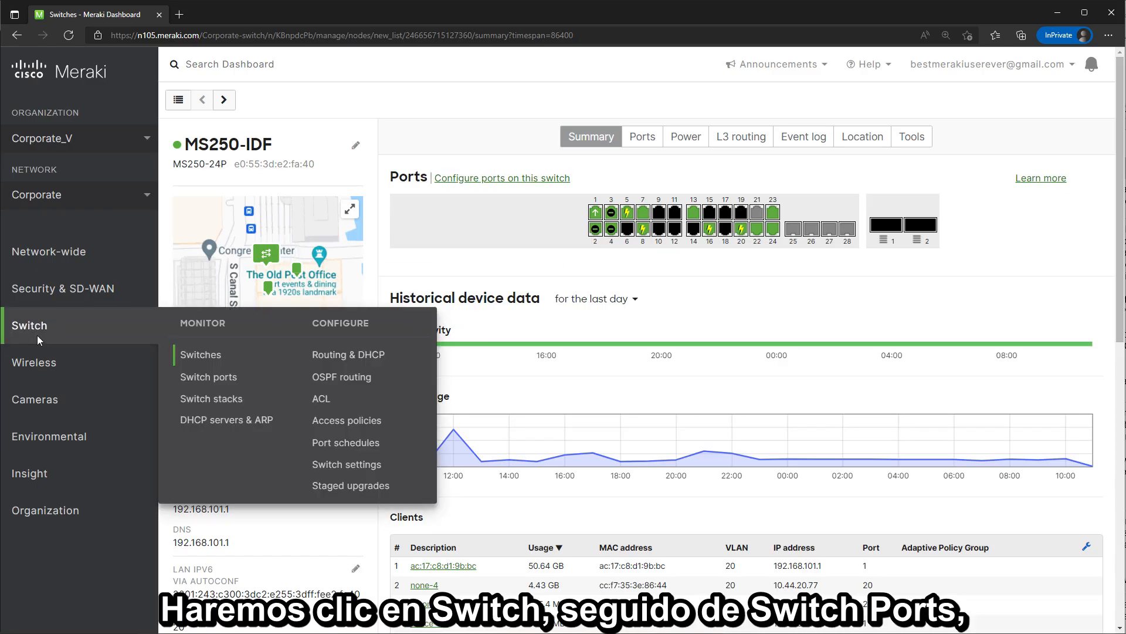
{"action": "left_click", "coordinate": [208, 378]}
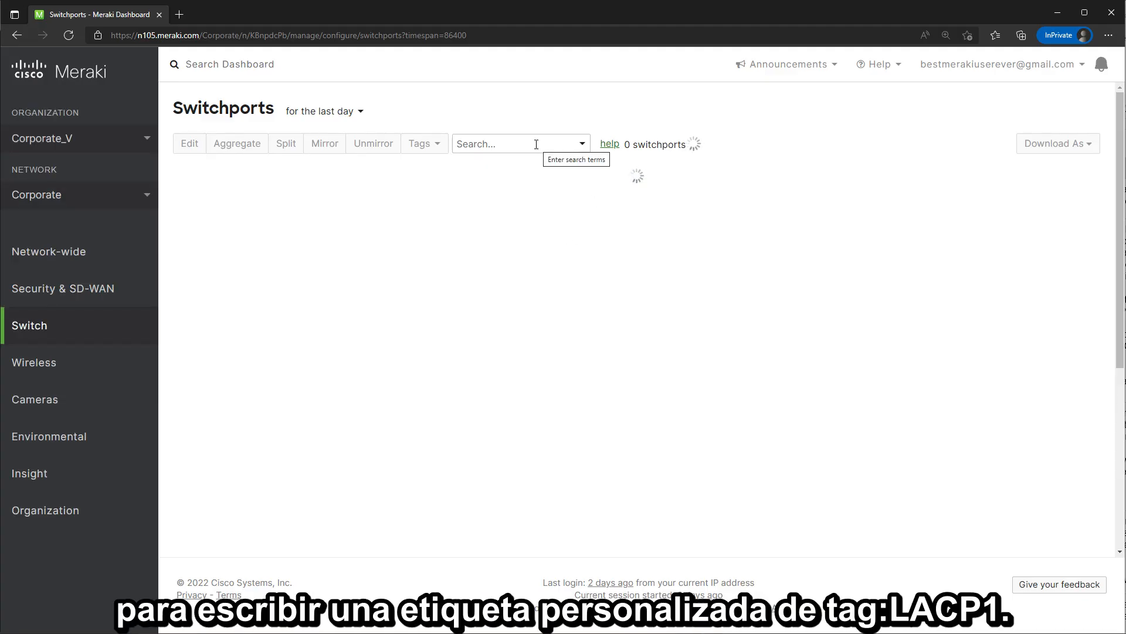
{"action": "left_click", "coordinate": [537, 145]}
{"action": "type", "text": "tag"}
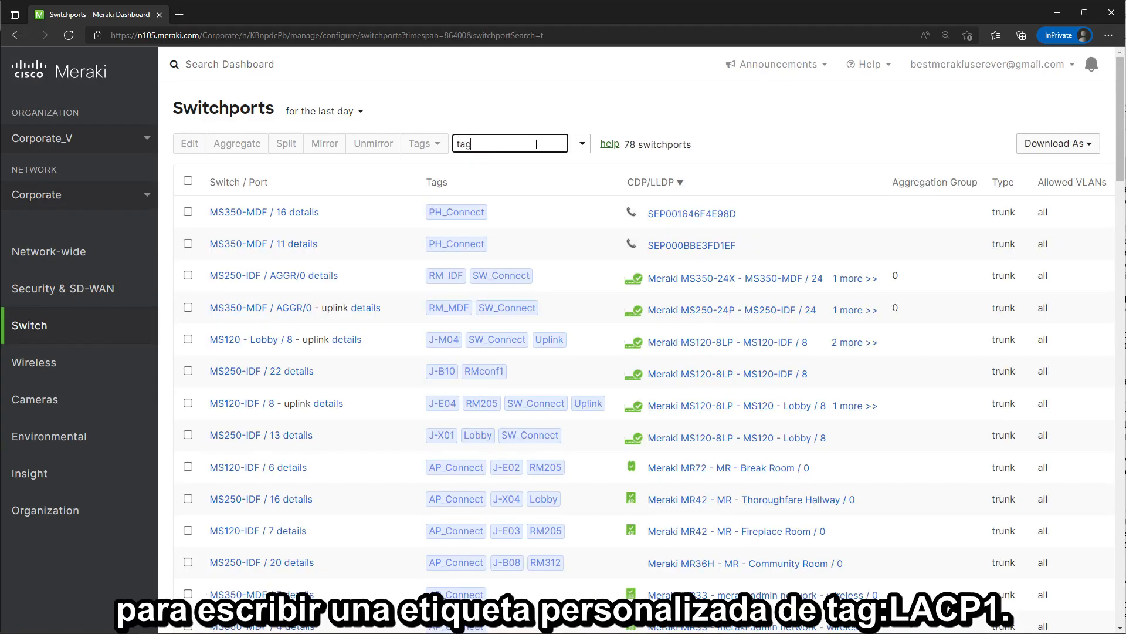
{"action": "type", "text": ":LACP1"}
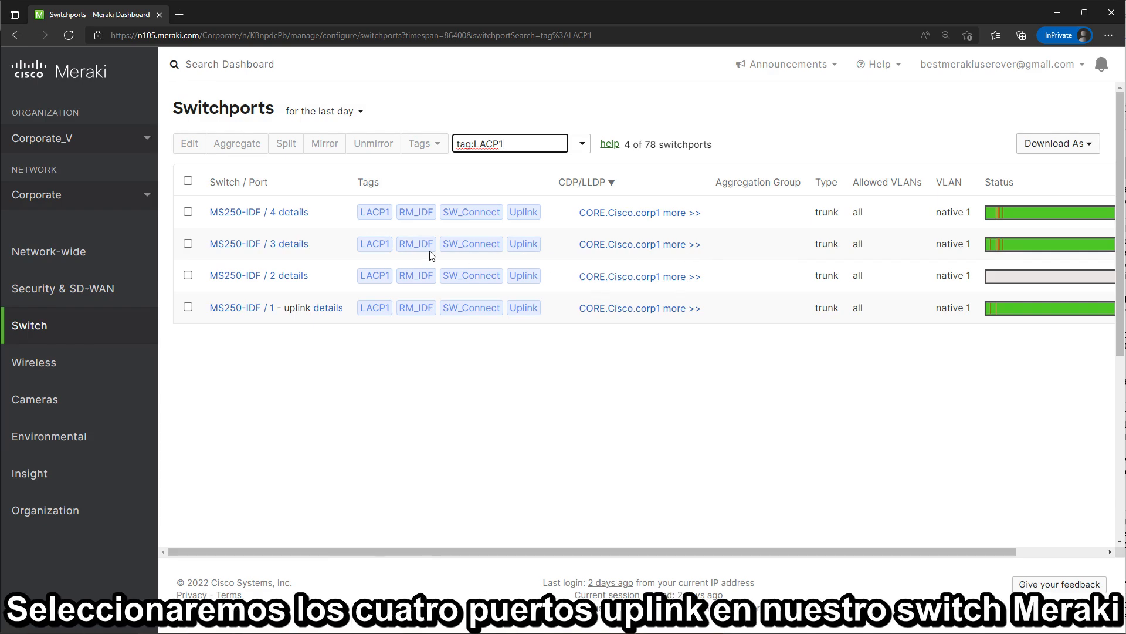
{"action": "left_click", "coordinate": [187, 180]}
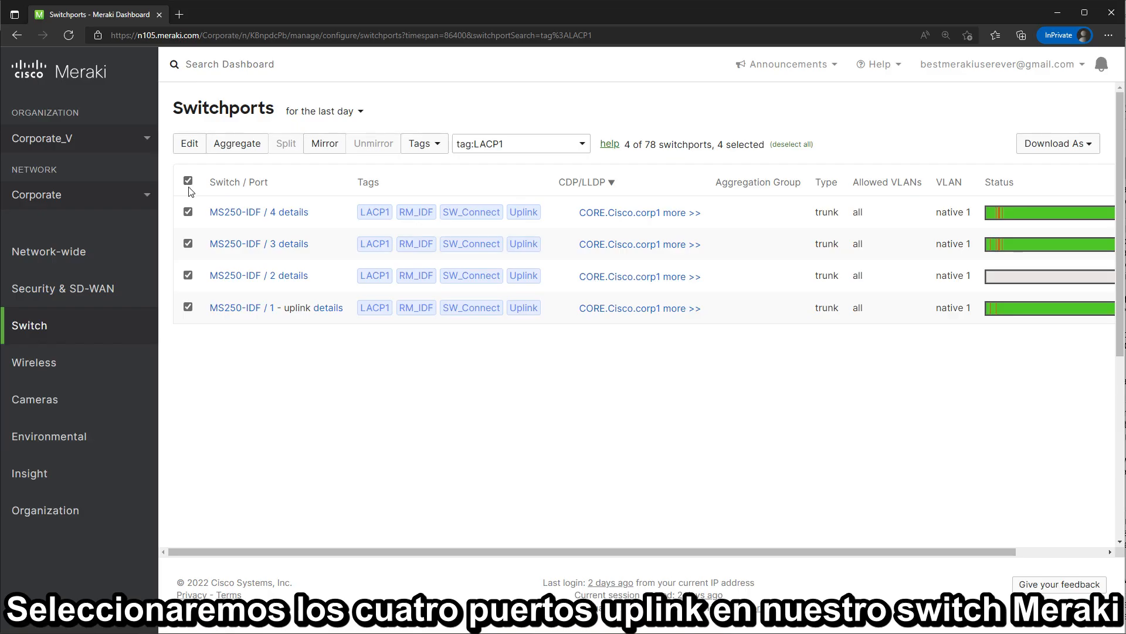
{"action": "left_click", "coordinate": [244, 150]}
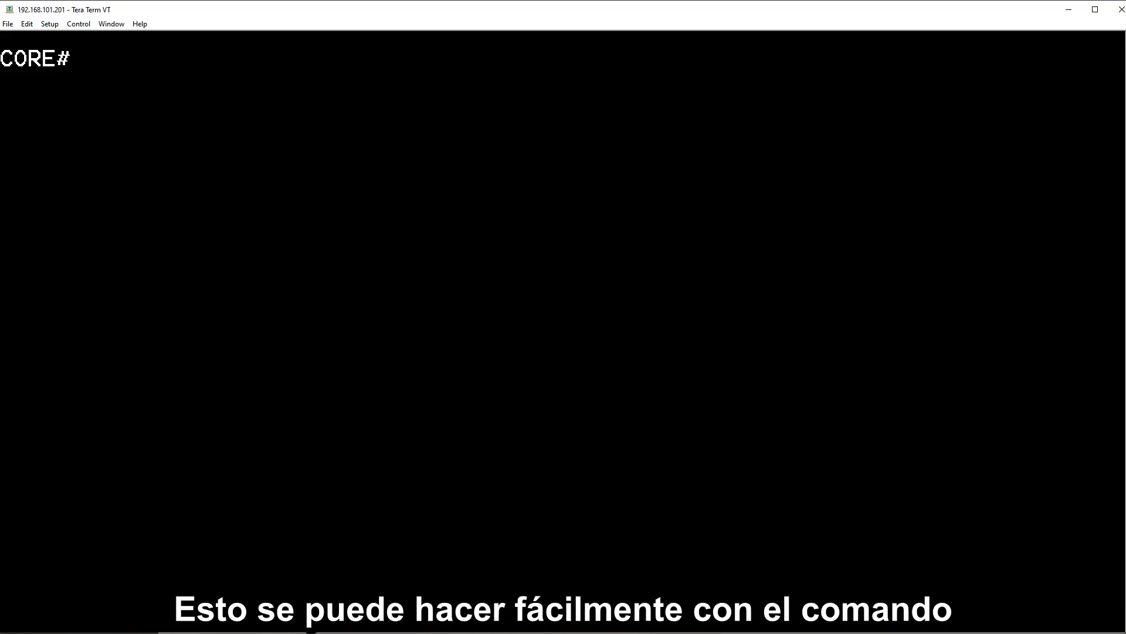
In the Tera Term session on the CORE switch, display the running configuration from the interfaces onward with "show run | begin interface"
{"action": "type", "text": "show run | b"}
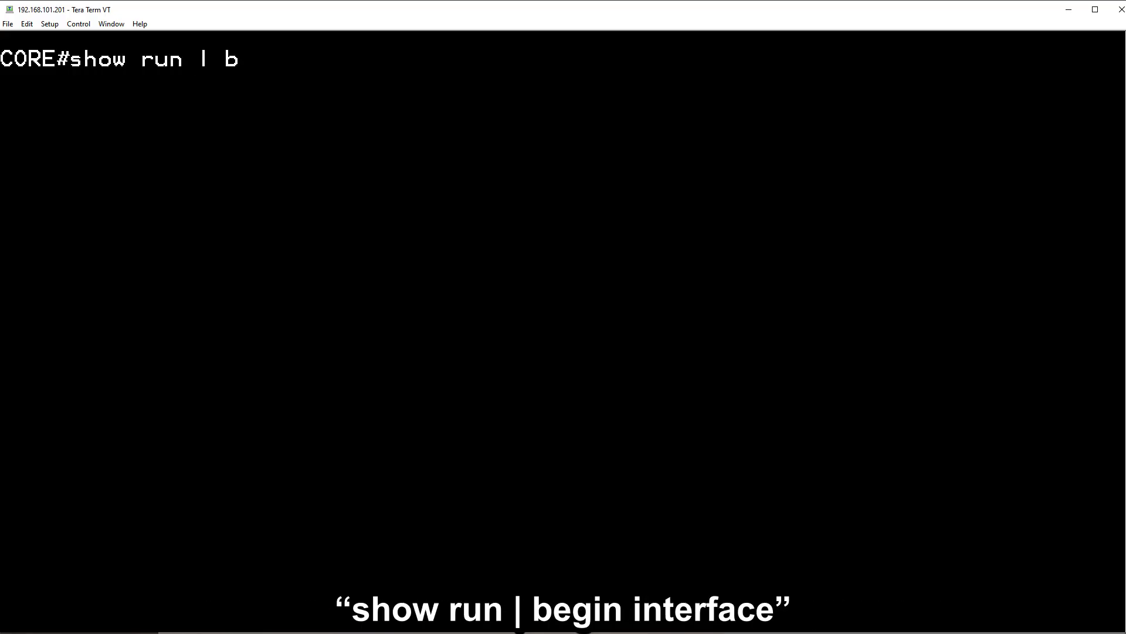
{"action": "type", "text": "egin interface"}
{"action": "key", "text": "Return"}
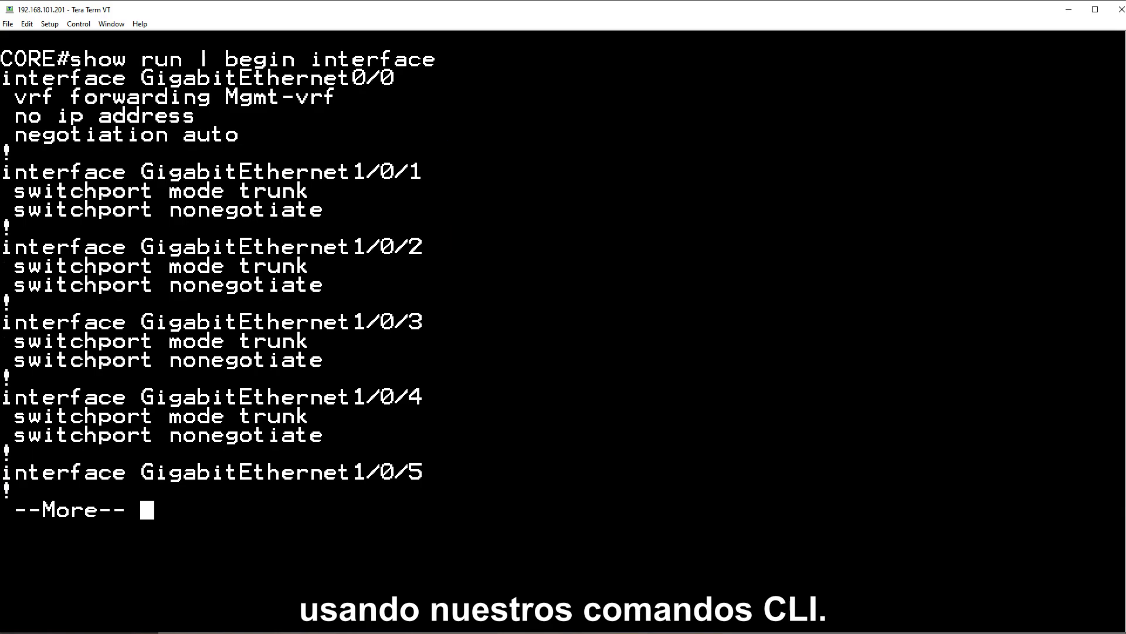
Enter configuration mode and assign the interface range gig1/0/1 - 4 to channel-group 1 in active mode
{"action": "type", "text": "qconfig t"}
{"action": "key", "text": "Return"}
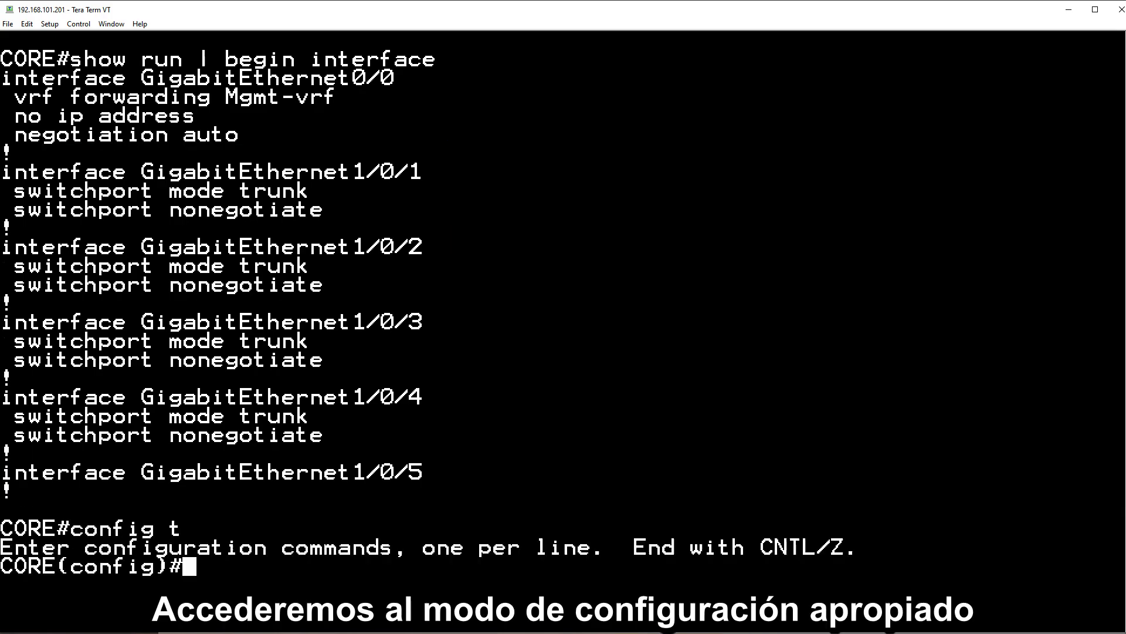
{"action": "type", "text": "in"}
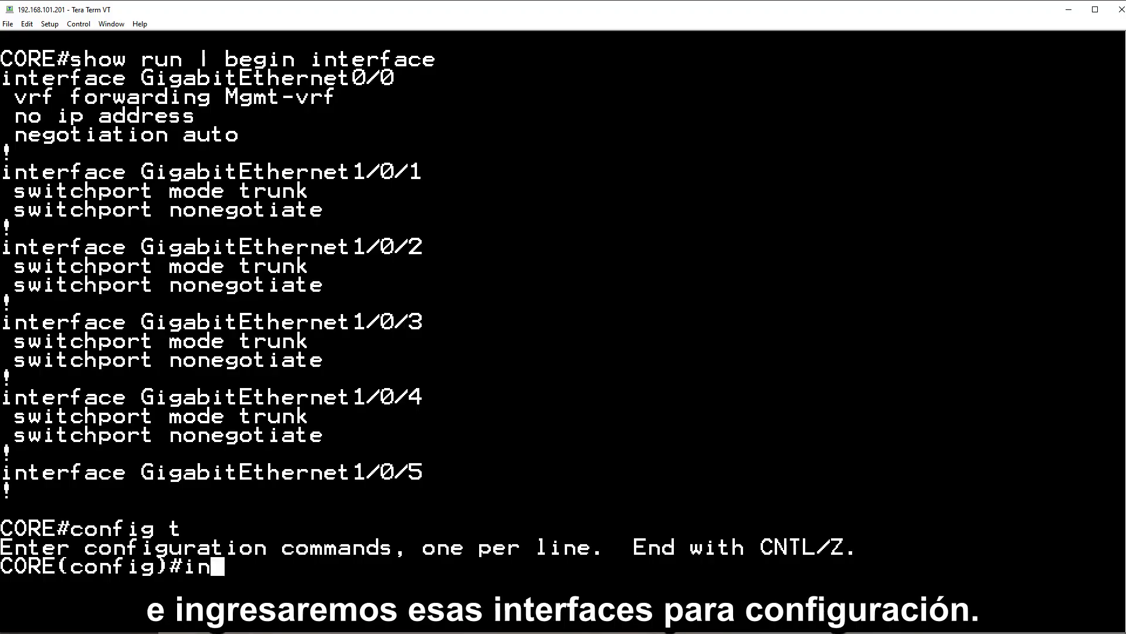
{"action": "type", "text": "t range "}
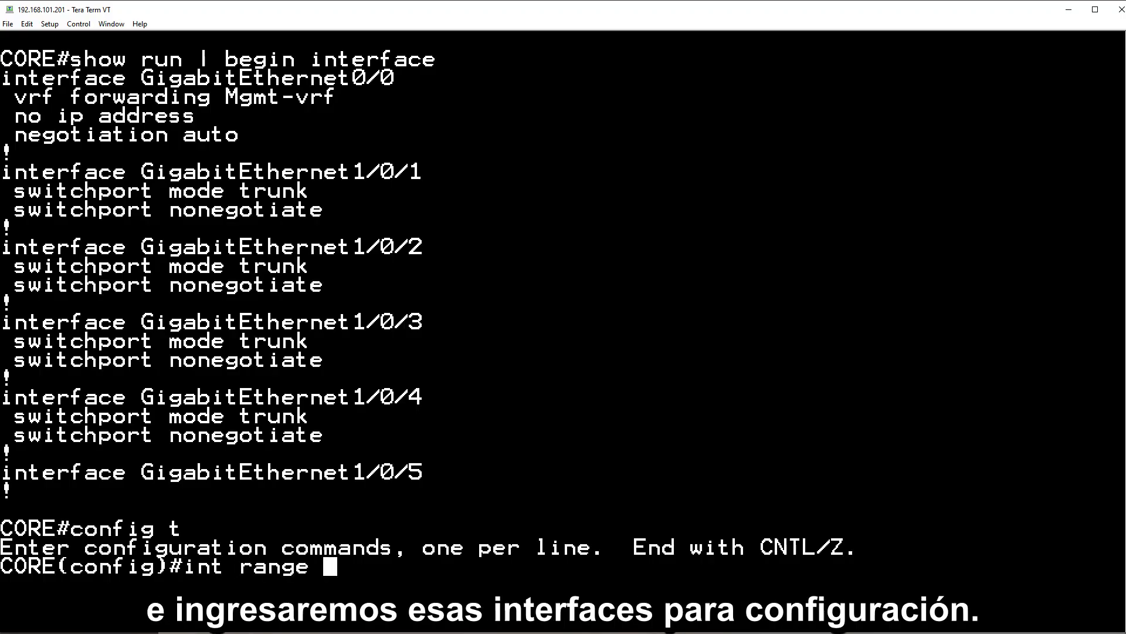
{"action": "type", "text": "gig1/0/"}
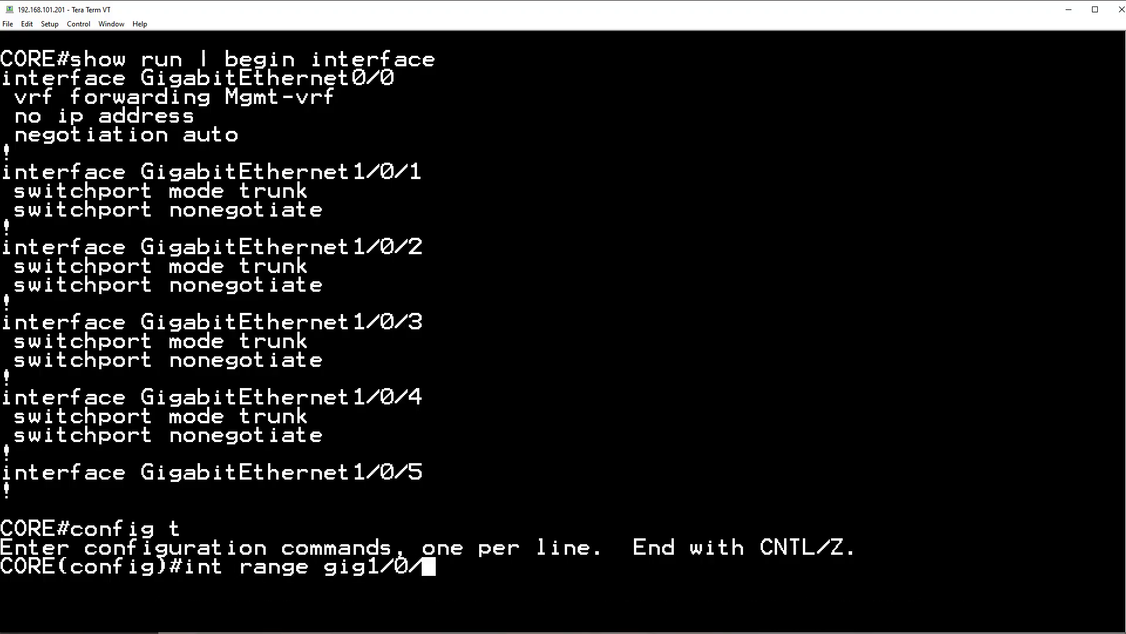
{"action": "type", "text": "1 - 4"}
{"action": "key", "text": "Return"}
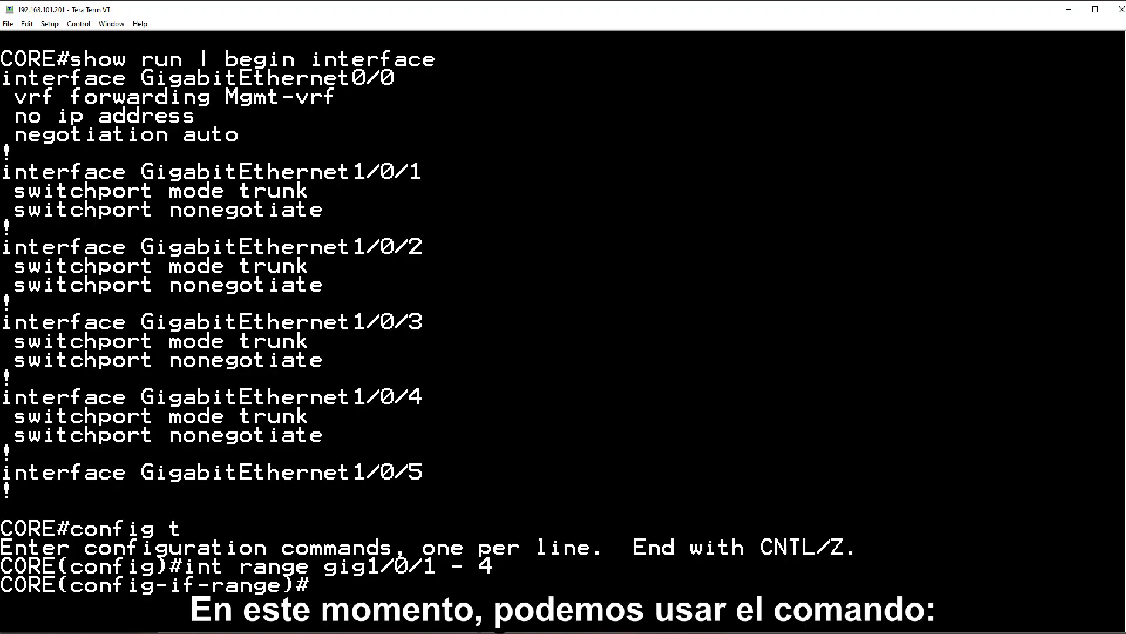
{"action": "type", "text": "channel-group 1 mode active"}
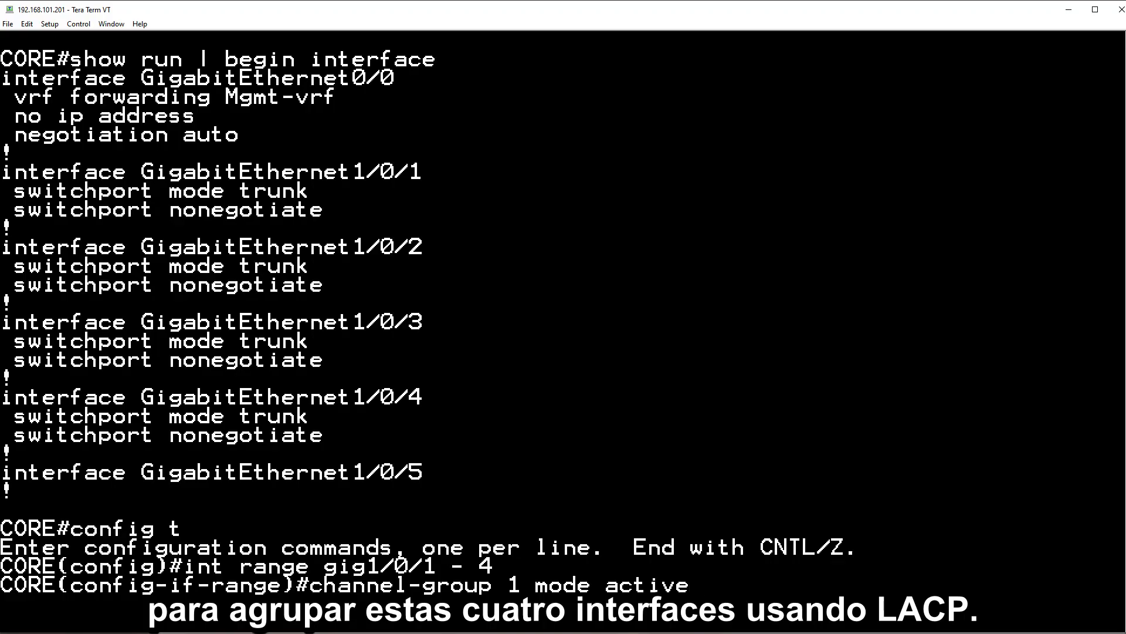
{"action": "key", "text": "Return"}
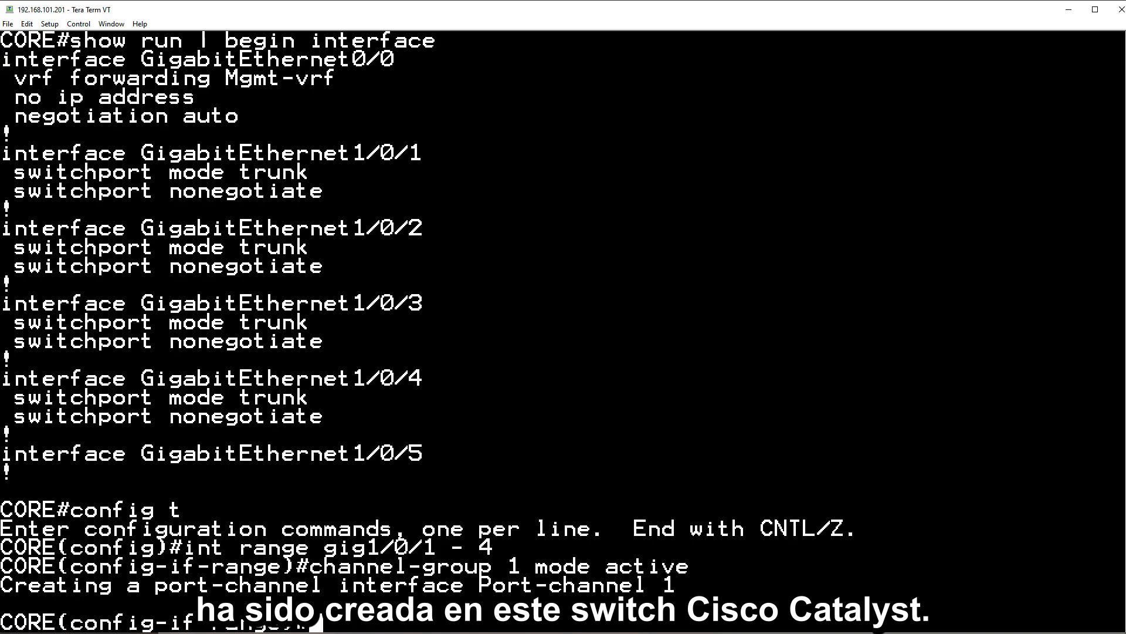
Leave the interface range and set the port-channel 1 interface to switchport mode trunk
{"action": "type", "text": "exit"}
{"action": "key", "text": "Return"}
{"action": "type", "text": "int port channel 1"}
{"action": "key", "text": "Return"}
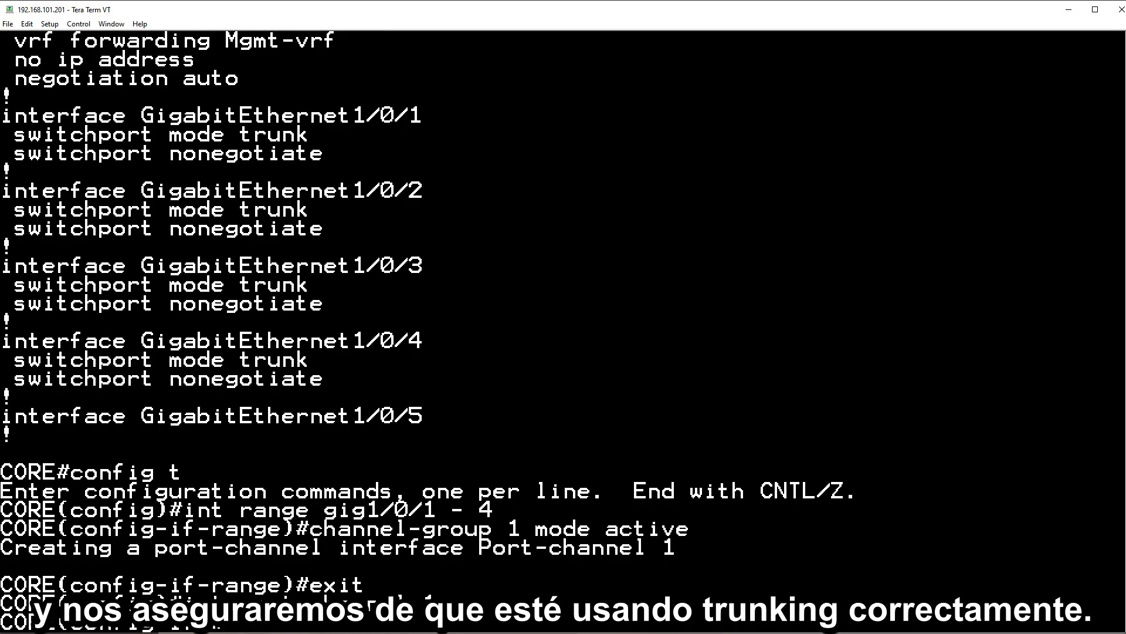
{"action": "type", "text": "switchport mode trunk"}
{"action": "key", "text": "Return"}
Set switchport nonegotiate on port-channel 1 and exit configuration mode
{"action": "type", "text": "swi none"}
{"action": "key", "text": "Tab"}
{"action": "key", "text": "Return"}
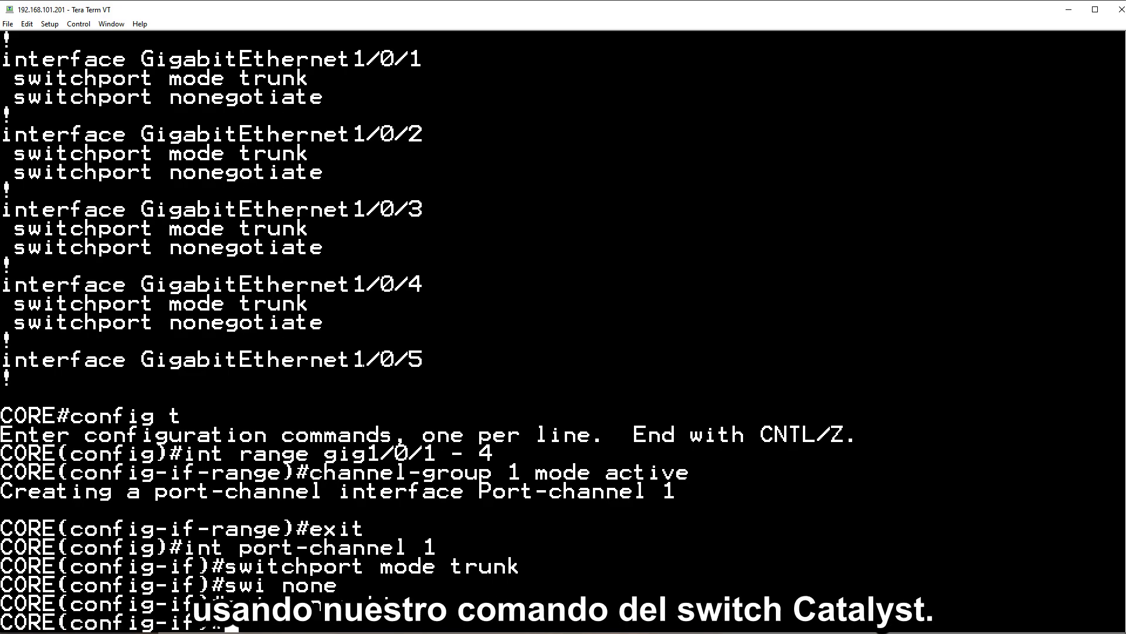
{"action": "key", "text": "ctrl+z"}
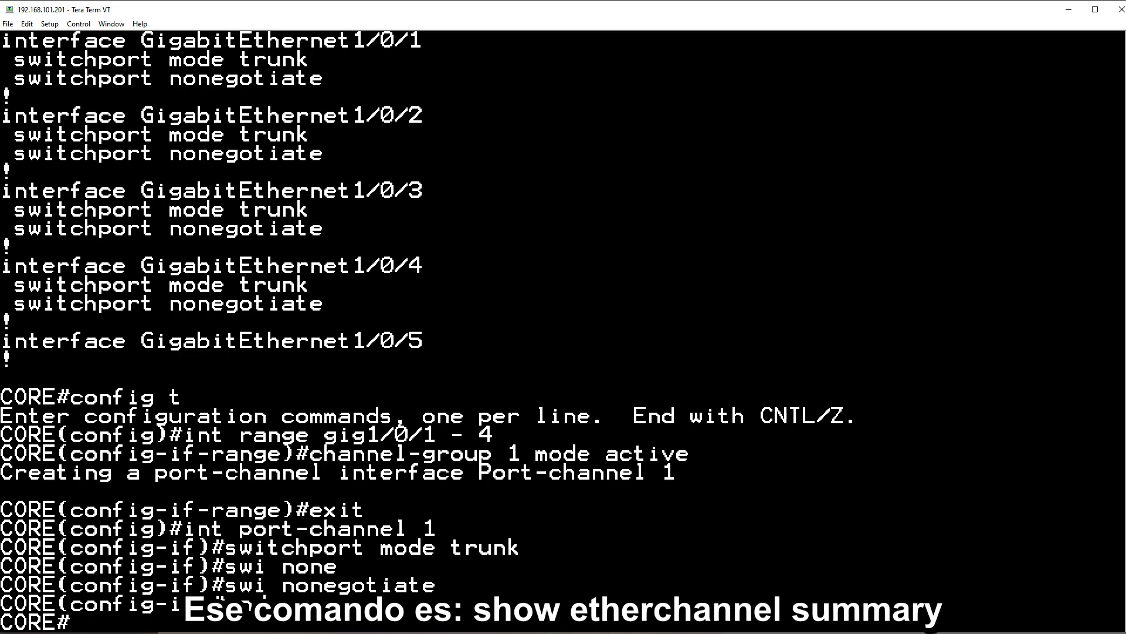
Check the port-channel bundling on the CORE switch with "show etherchannel summary"
{"action": "type", "text": "show eth"}
{"action": "key", "text": "Tab"}
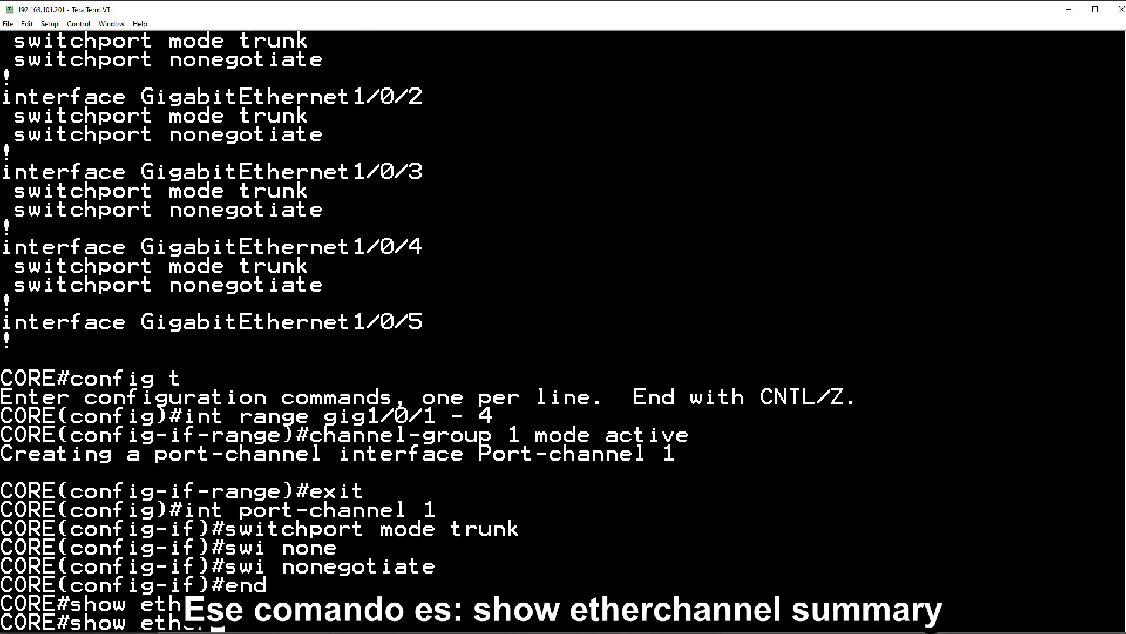
{"action": "type", "text": "erchannel summary"}
{"action": "key", "text": "Return"}
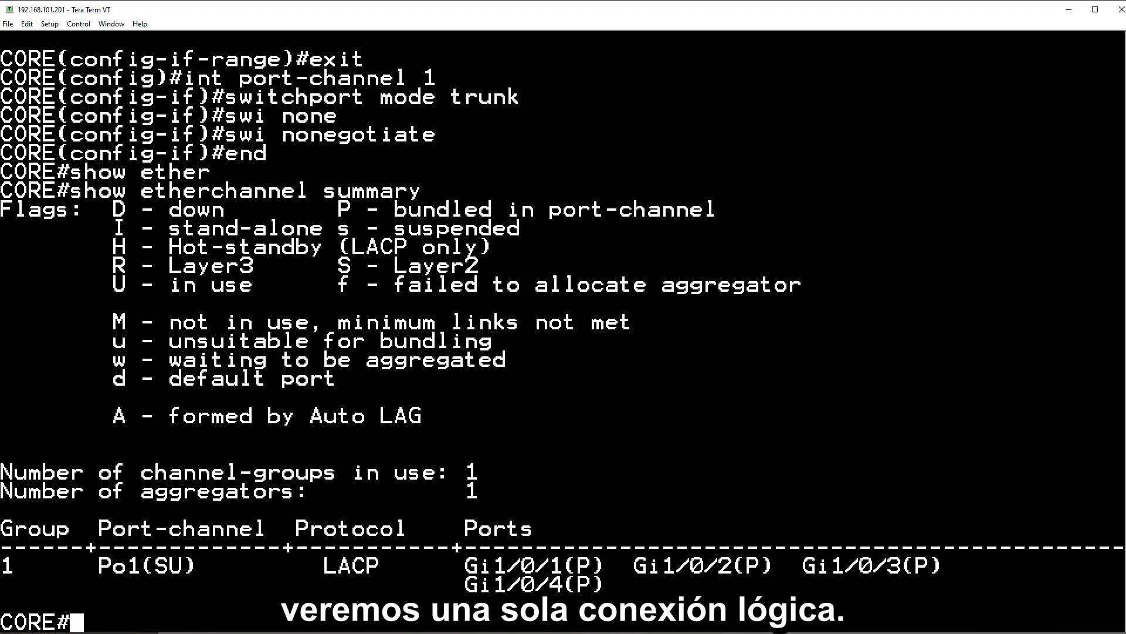
Check the spanning-tree state of VLAN 1 with "show spanning-tree vlan 1"
{"action": "type", "text": "show"}
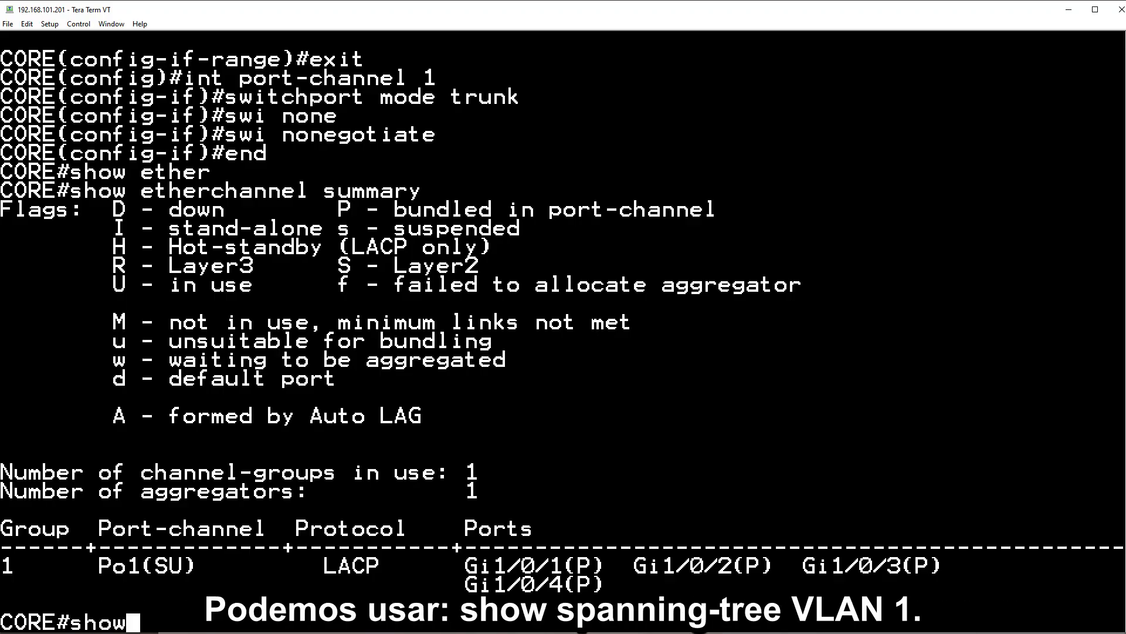
{"action": "type", "text": " spanning-tree vlan 1"}
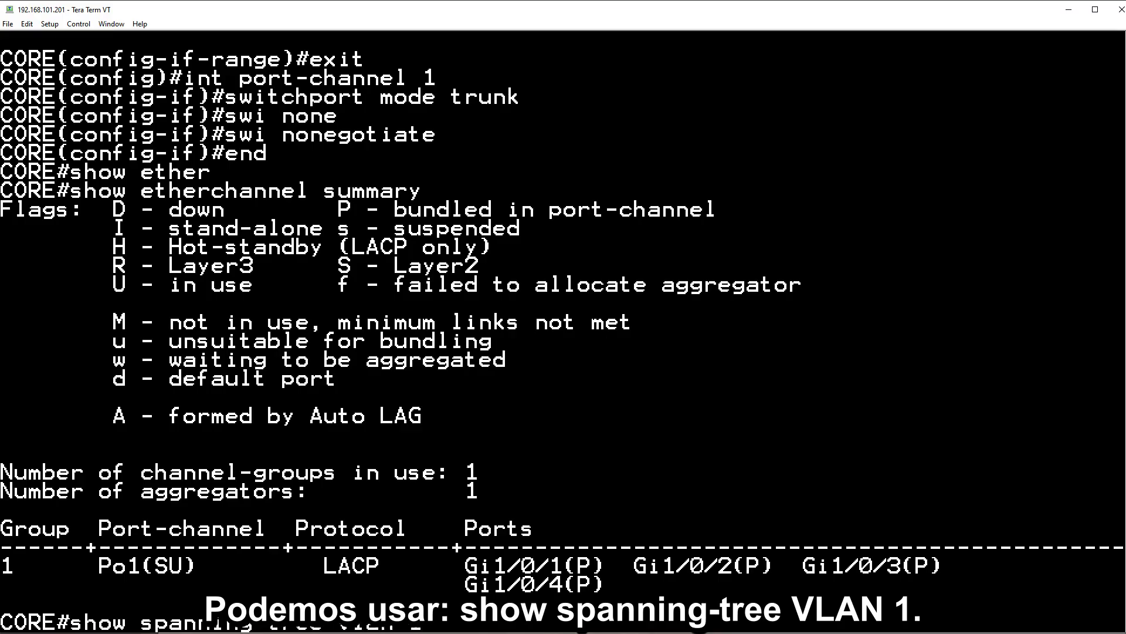
{"action": "key", "text": "Return"}
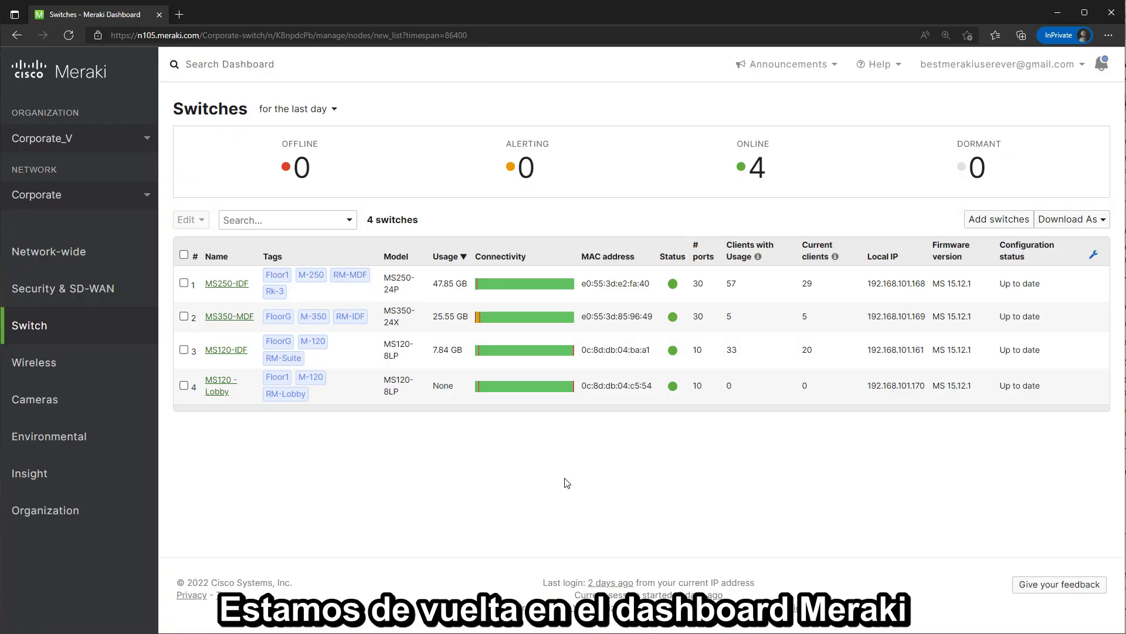
Back in the Meraki dashboard, open the MS250-IDF switch and view the details of port 1
{"action": "left_click", "coordinate": [231, 284]}
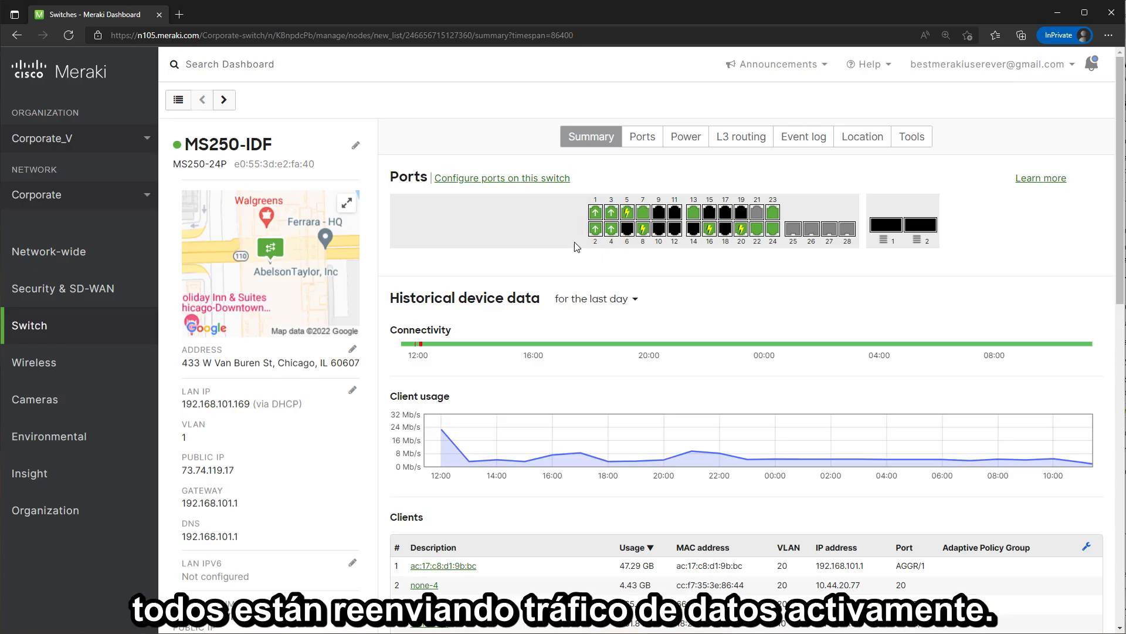
{"action": "mouse_move", "coordinate": [598, 213]}
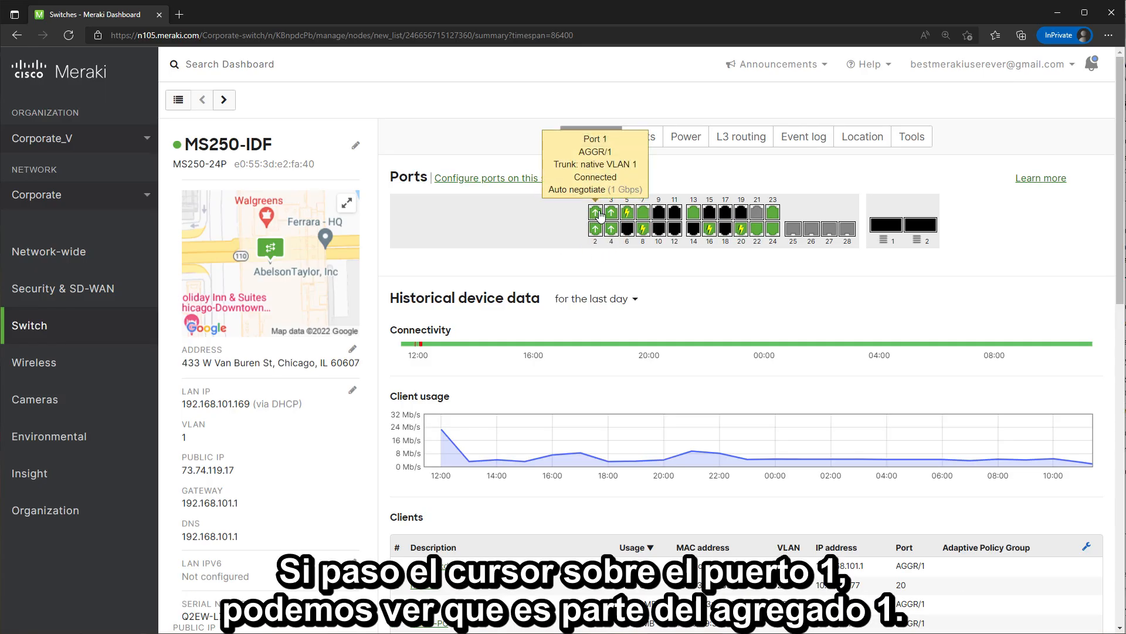
{"action": "left_click", "coordinate": [596, 215]}
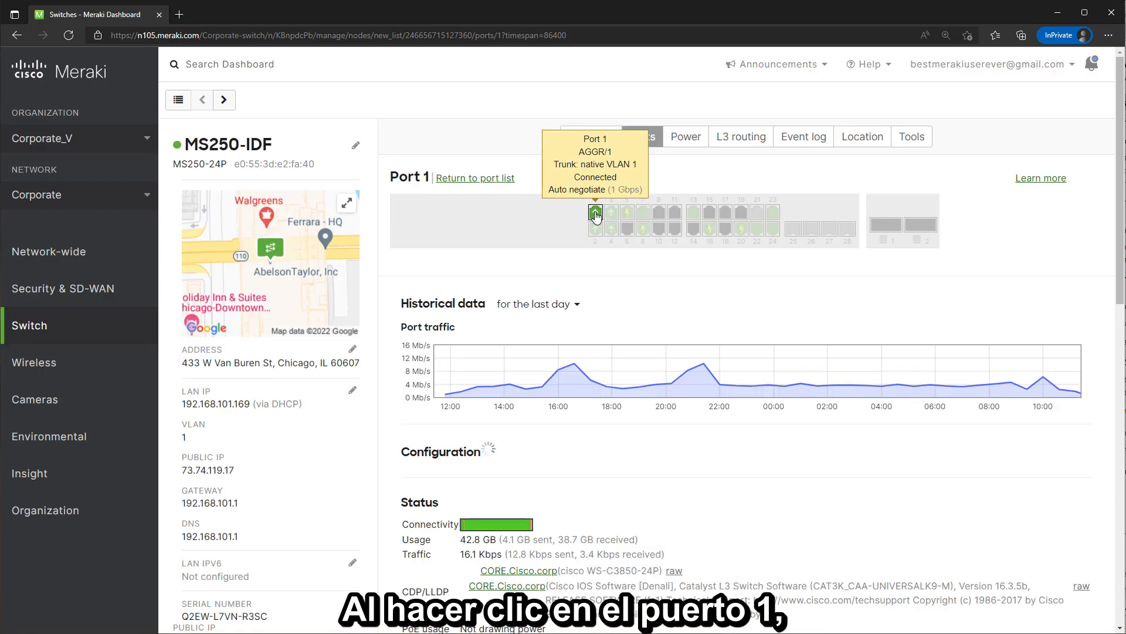